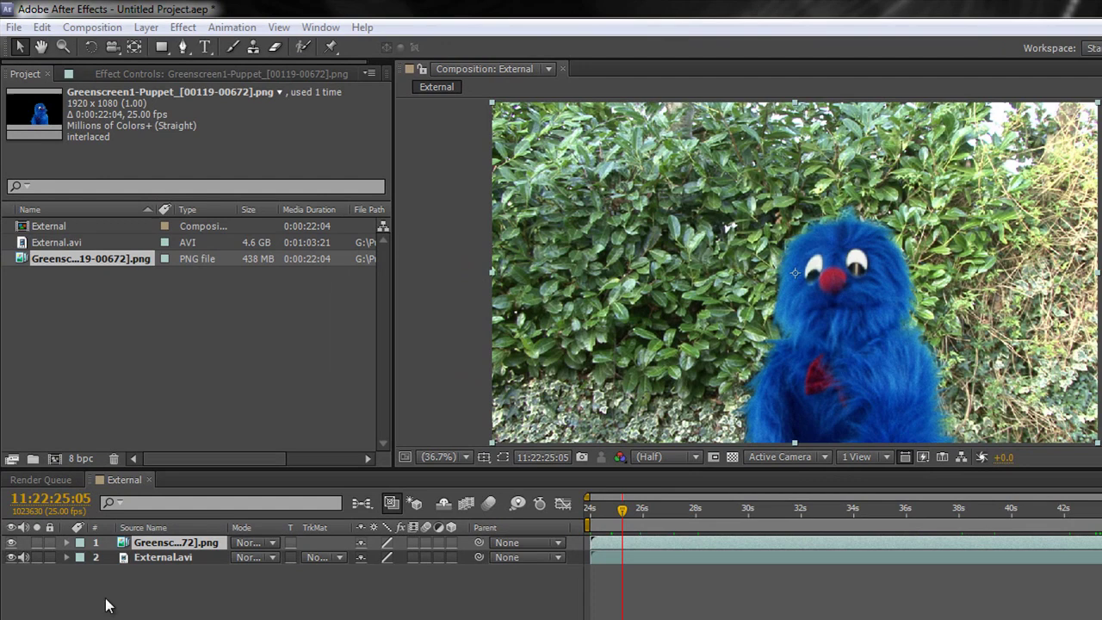
Solo the hedge and the keyed puppet layers in turn to inspect each one alone.
click(36, 557)
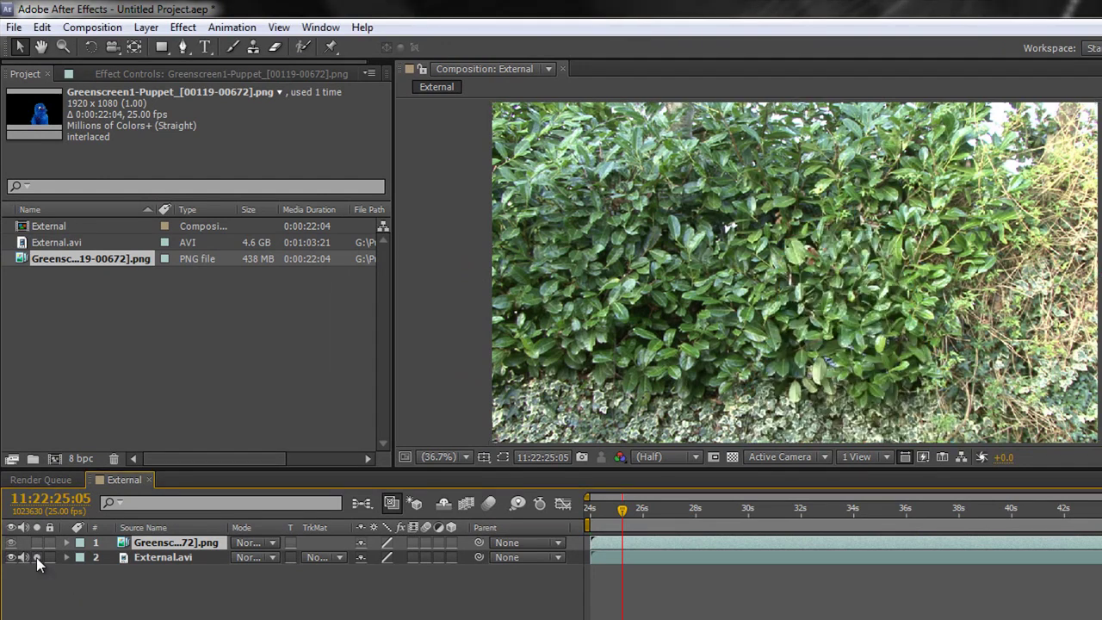
click(37, 557)
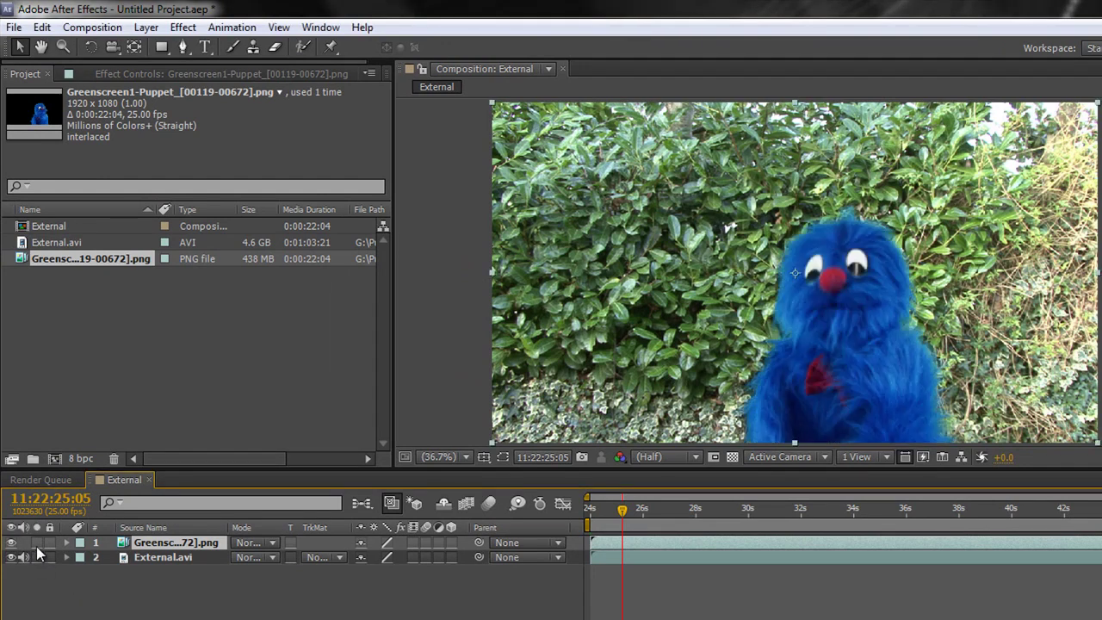
click(37, 542)
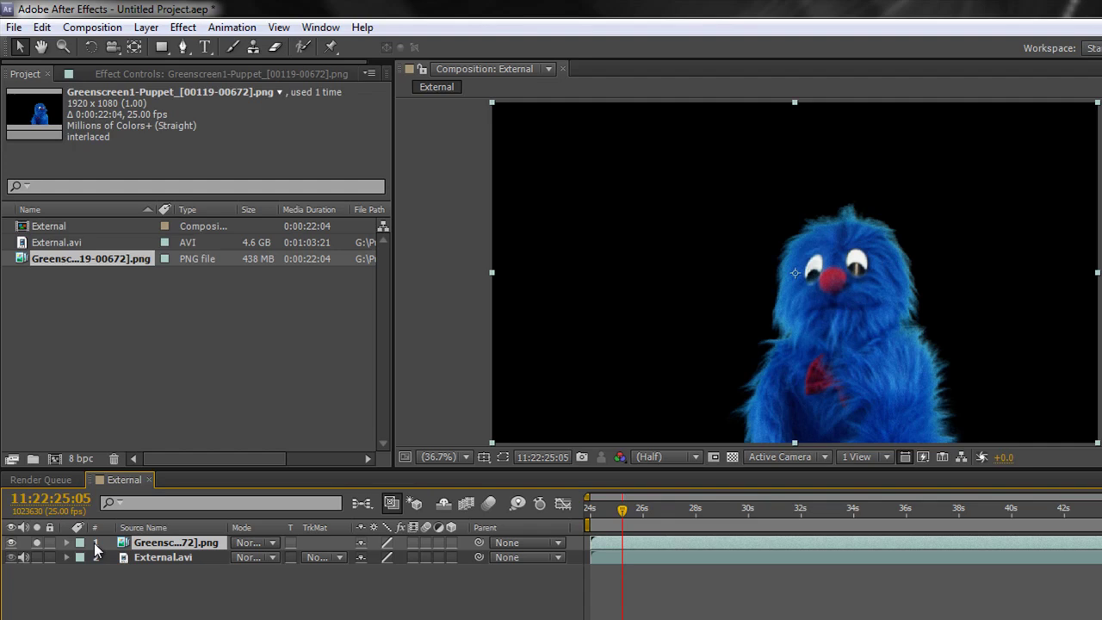
click(37, 542)
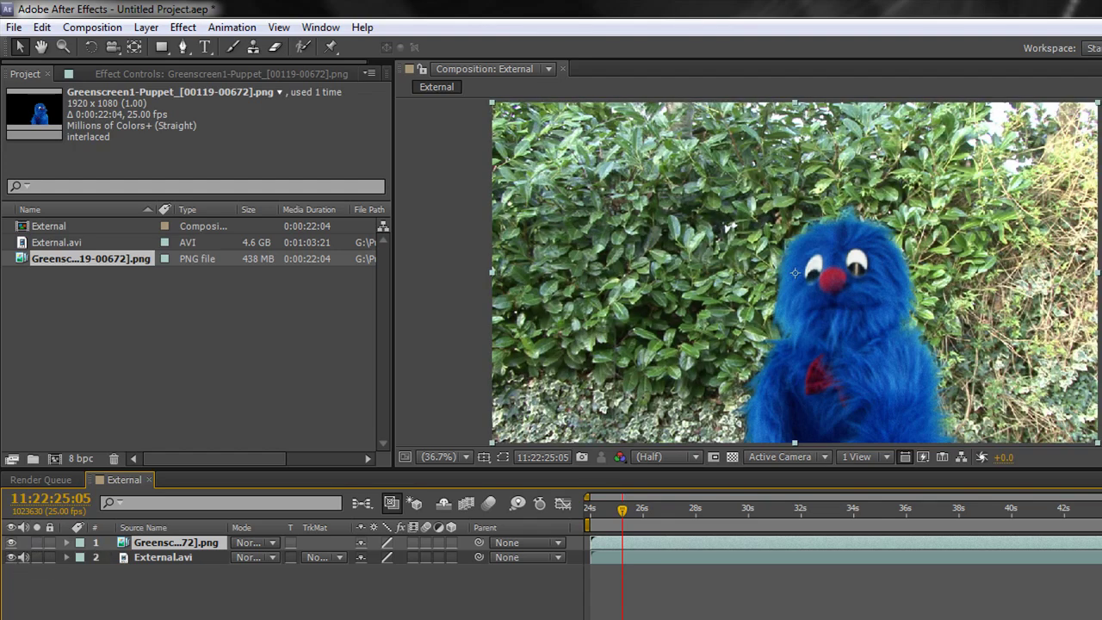
Duplicate External.avi, move the copy to the top of the stack, and name it 'Light Wrap'.
click(151, 556)
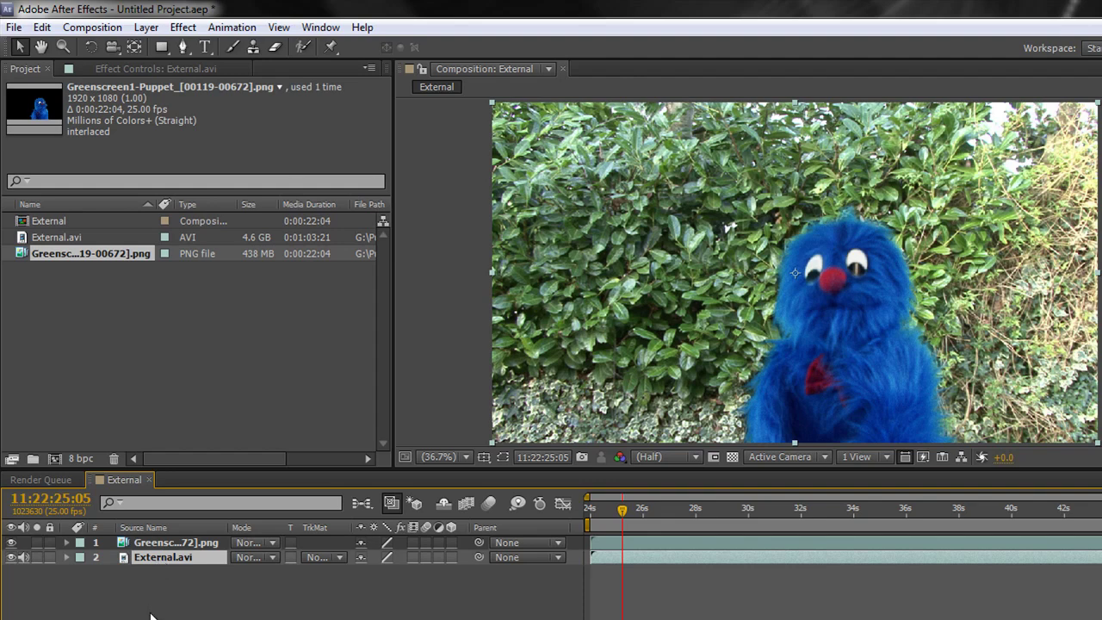
key(ctrl+d)
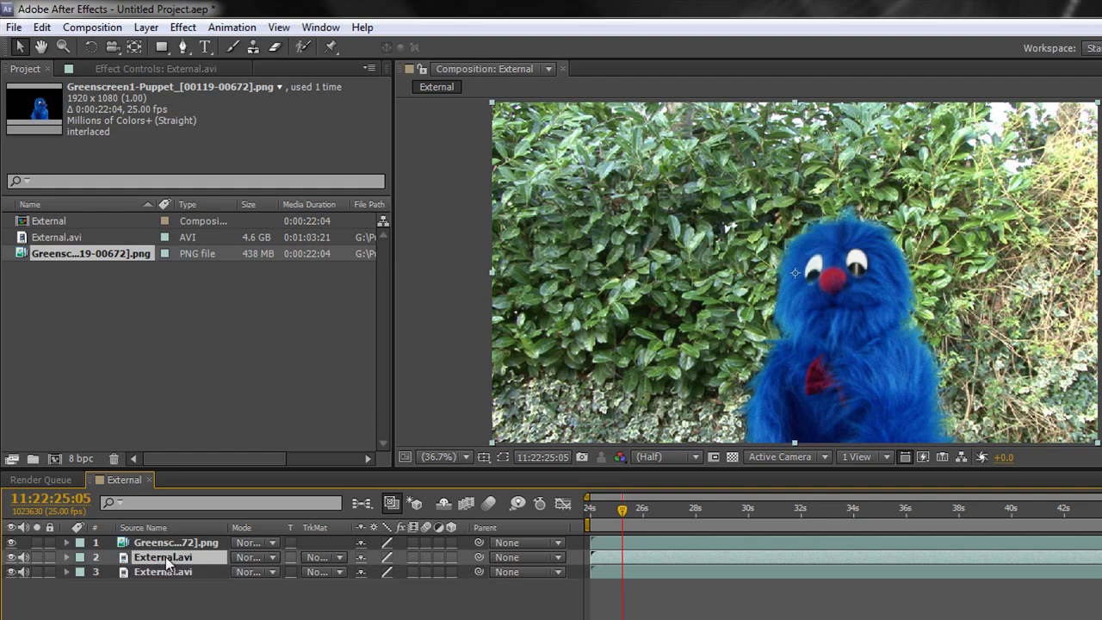
drag(165, 557, 168, 544)
key(Return)
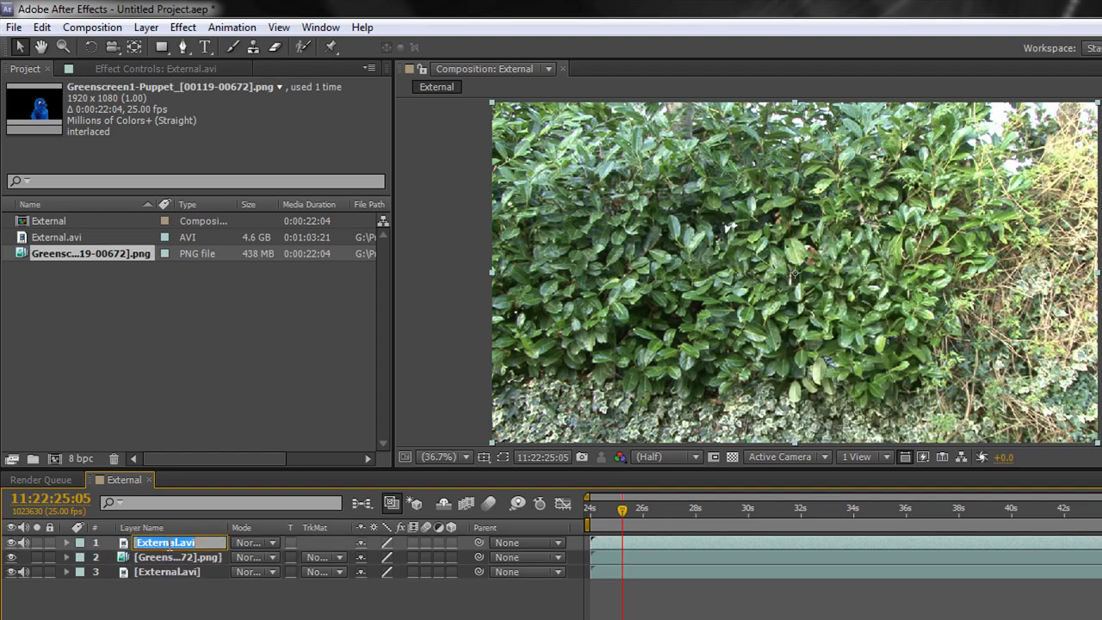
text(Light Wrap)
key(Return)
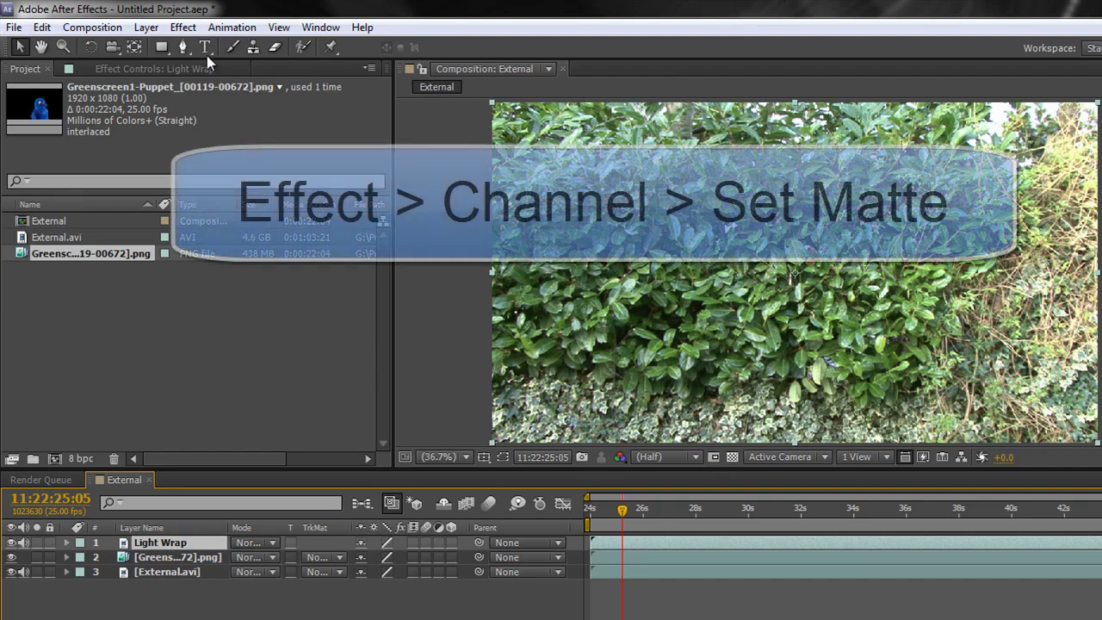
Add Set Matte to Light Wrap with an inverted matte from Greenscreen1-Puppet, then solo Light Wrap.
click(186, 29)
mouse_move(203, 445)
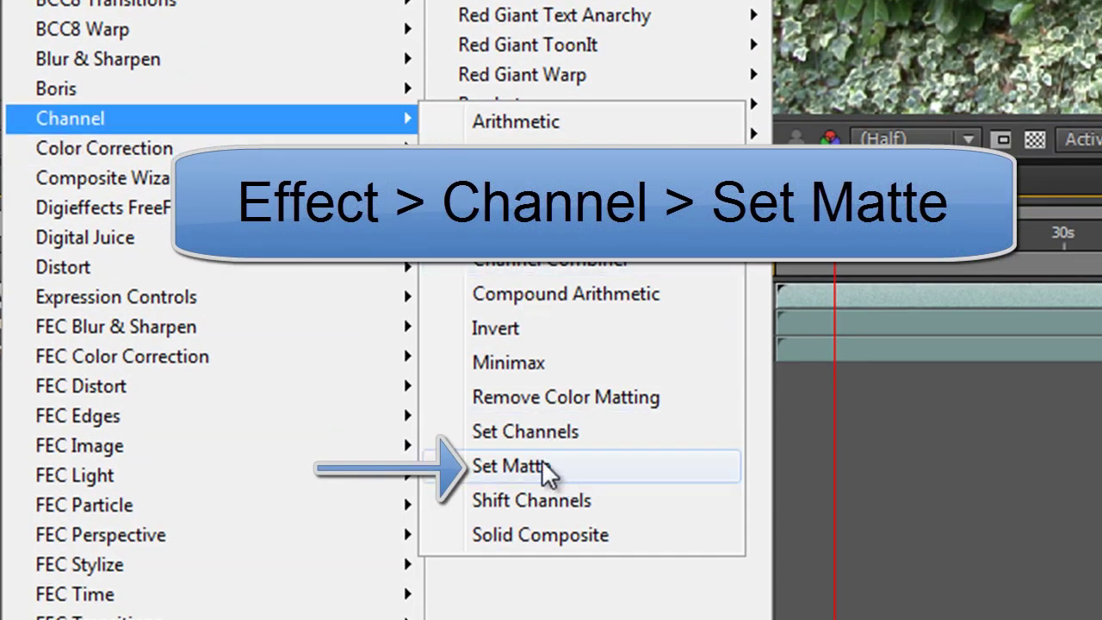
click(542, 462)
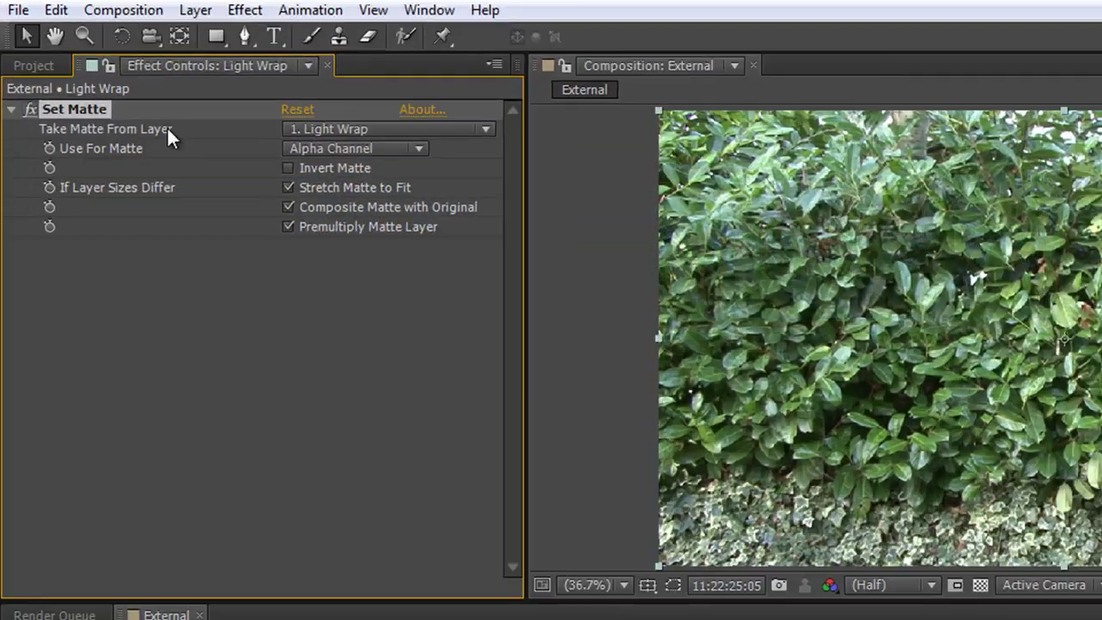
click(289, 116)
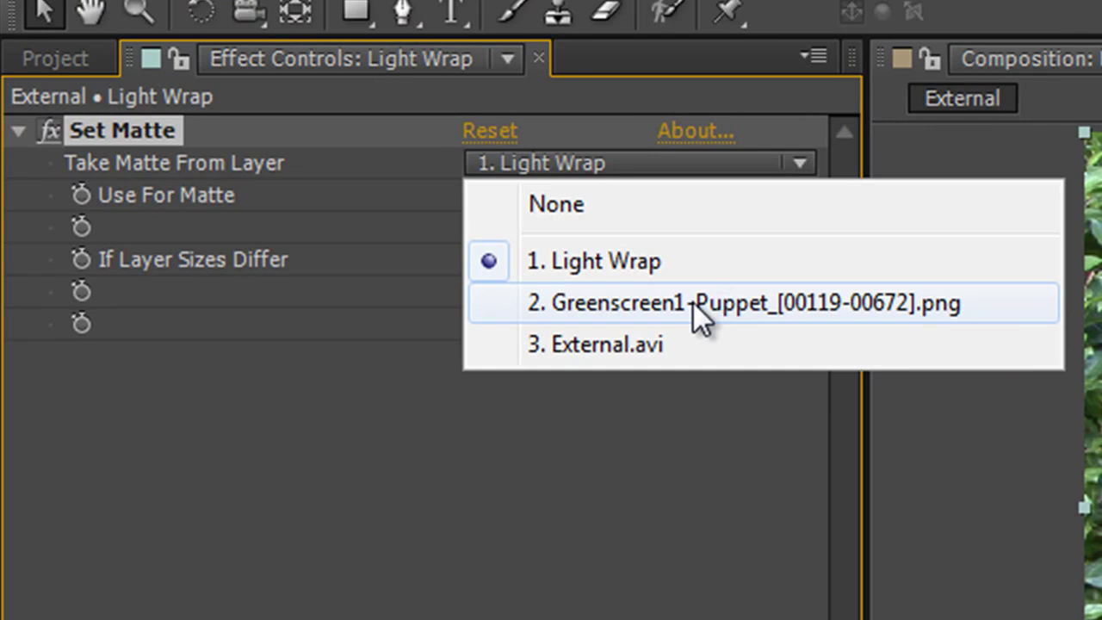
click(708, 303)
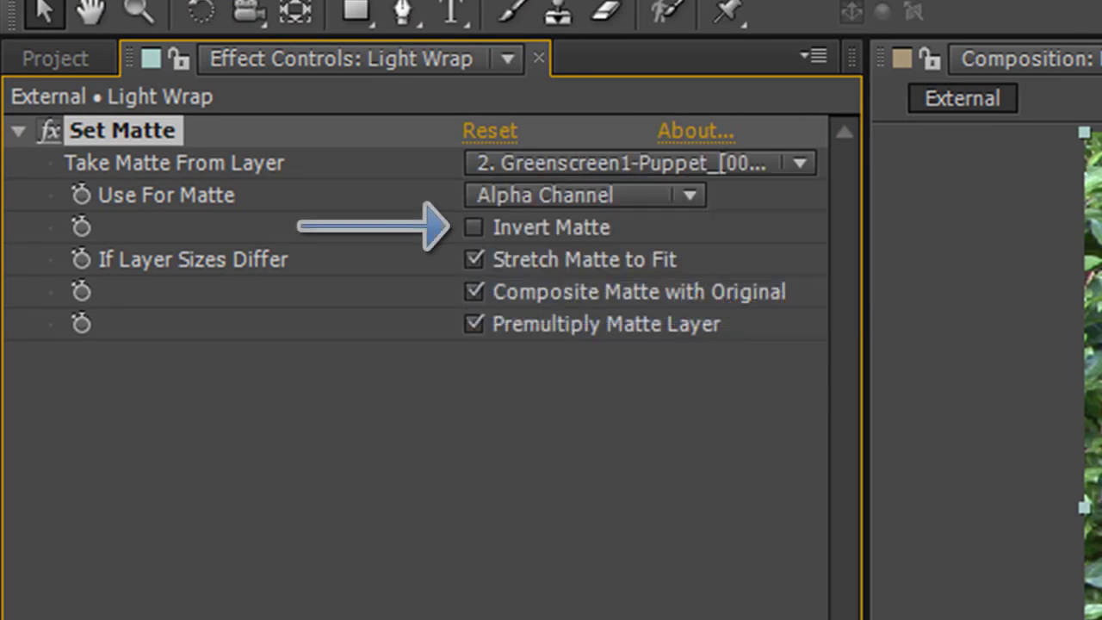
click(474, 229)
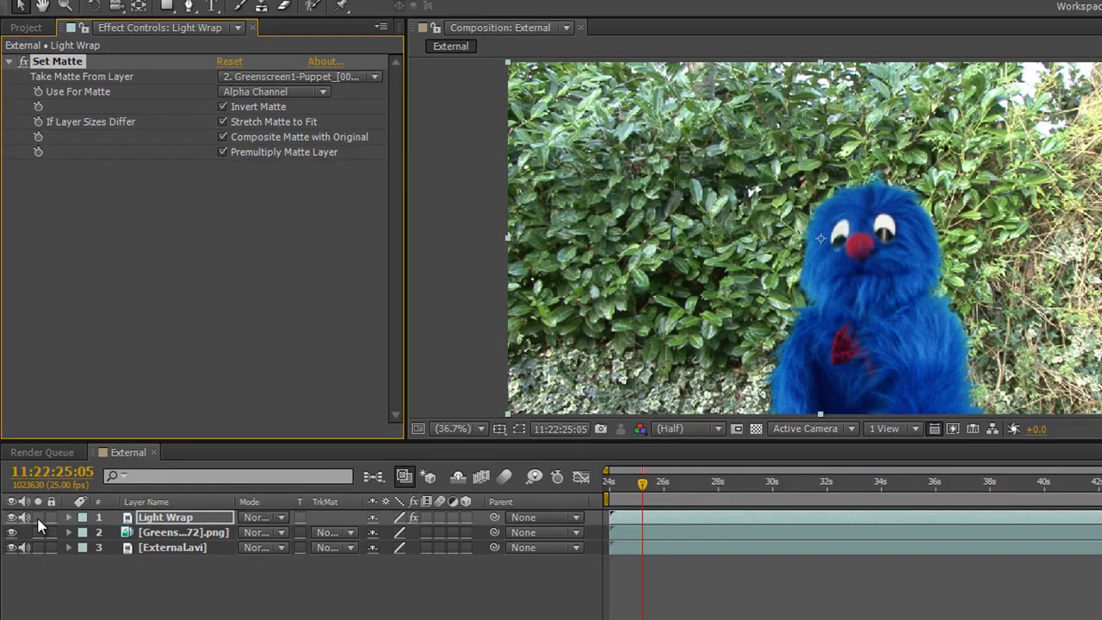
click(11, 532)
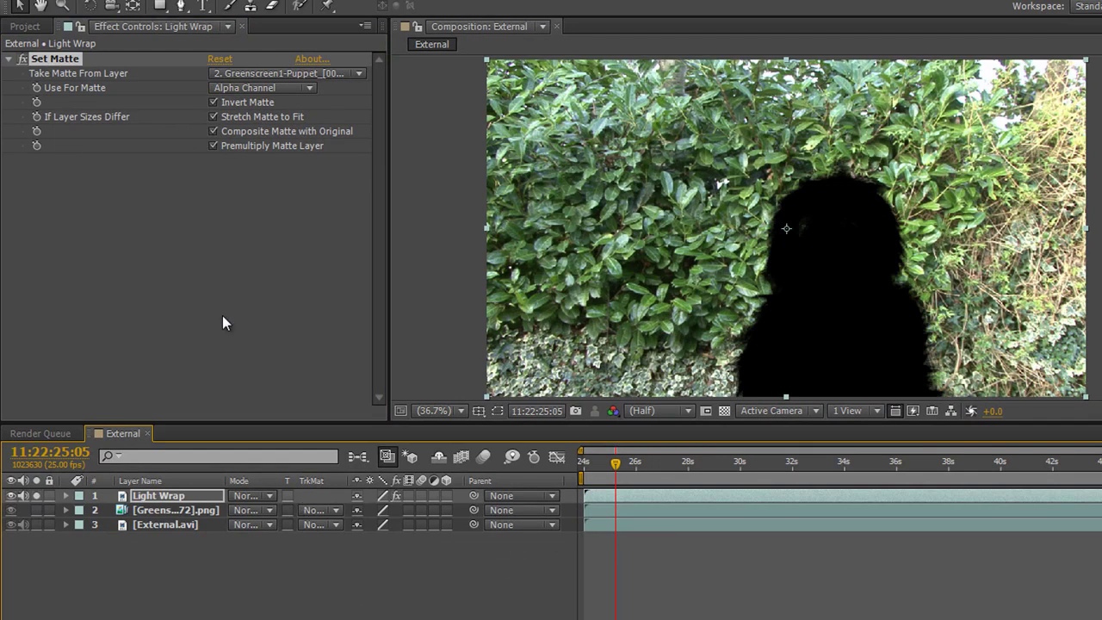
Apply Fast Blur to Light Wrap with Repeat Edge Pixels on and Blurriness 11.0.
click(191, 1)
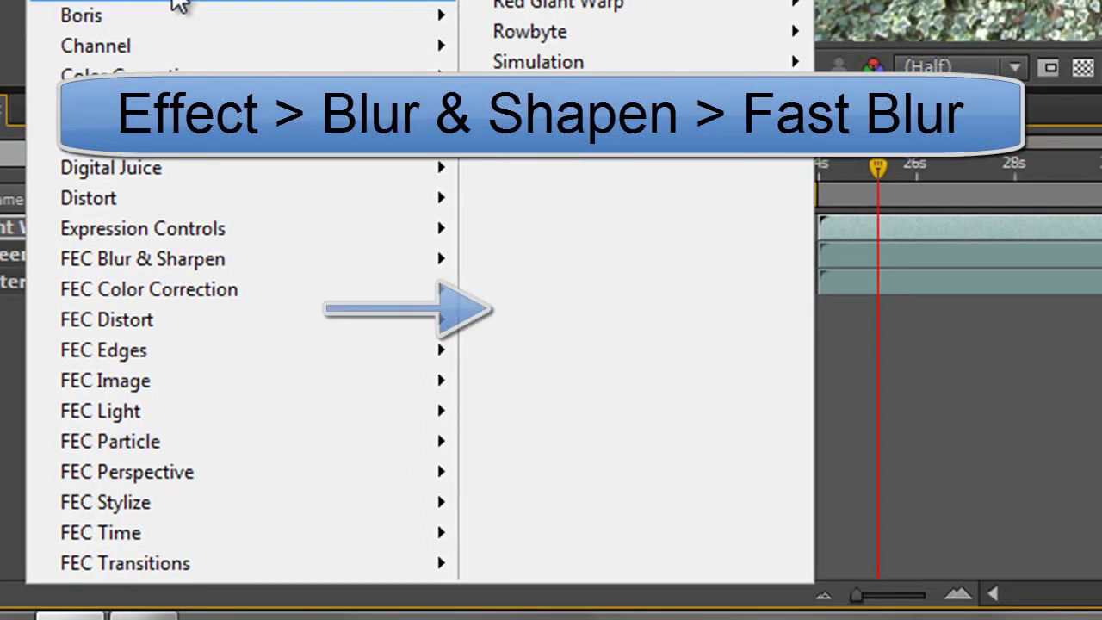
mouse_move(216, 367)
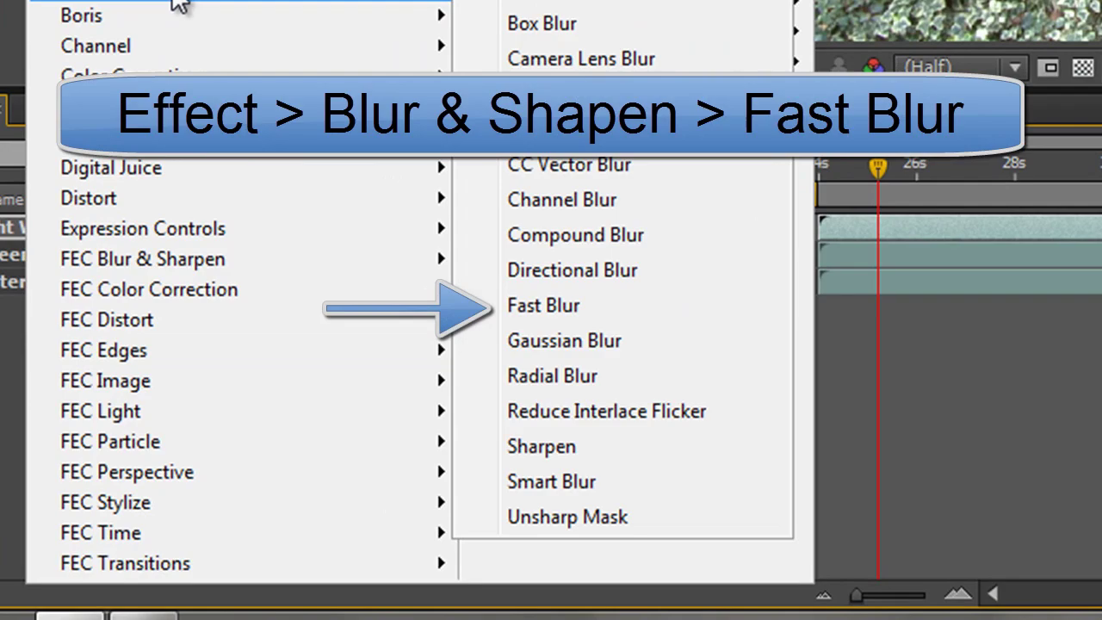
click(590, 310)
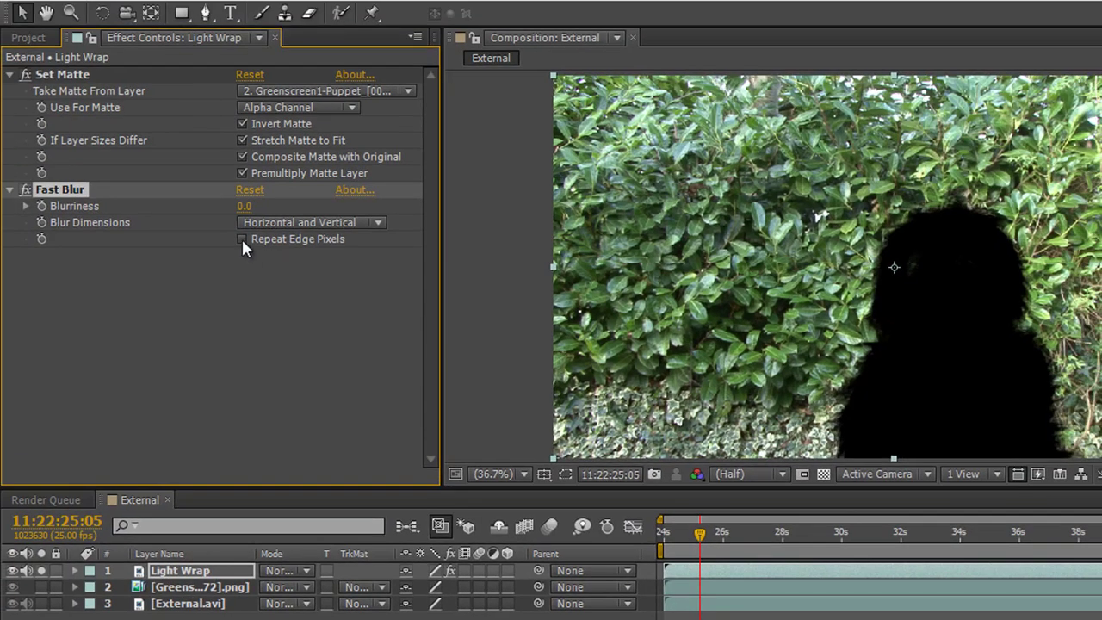
click(241, 239)
drag(246, 214, 262, 214)
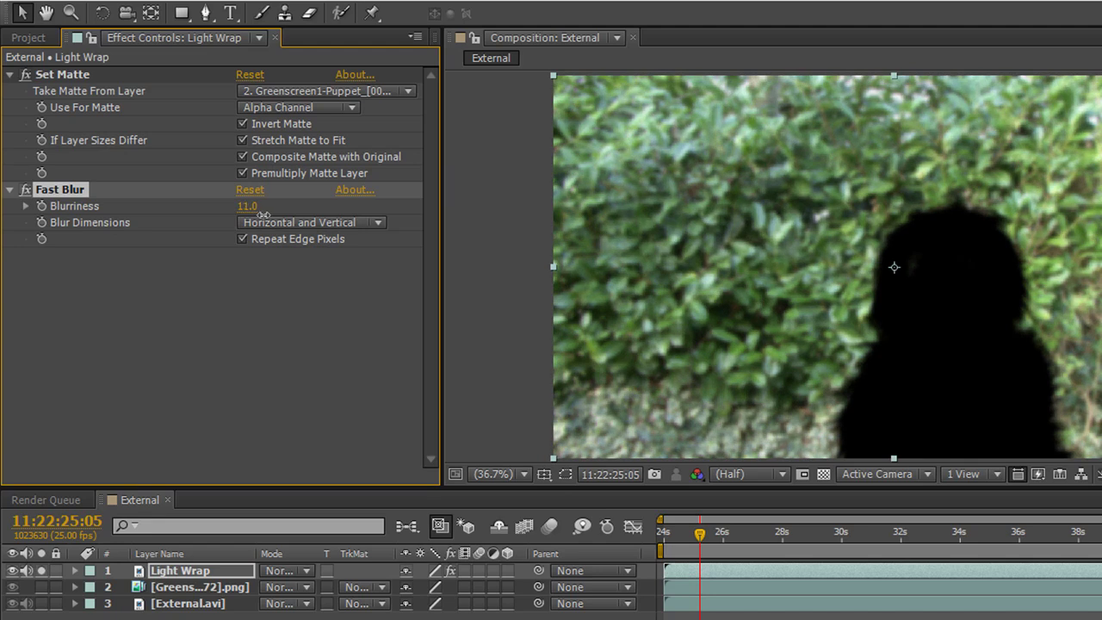
Add Set Matte 2 to Light Wrap, taking its matte from 2. Greenscreen1-Puppet.
click(268, 361)
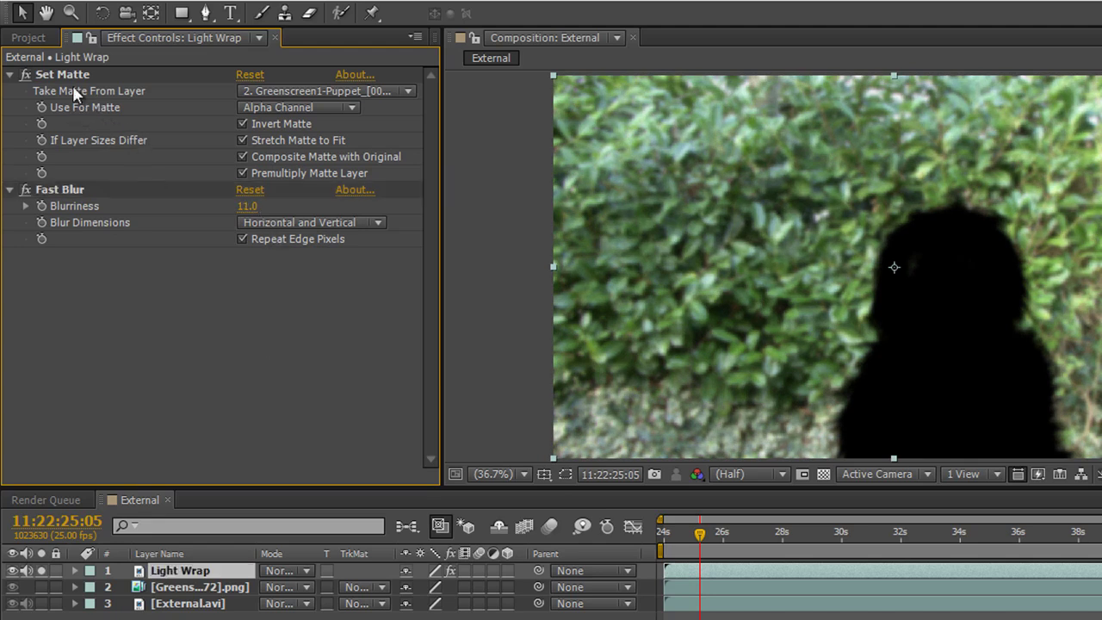
click(202, 0)
mouse_move(279, 463)
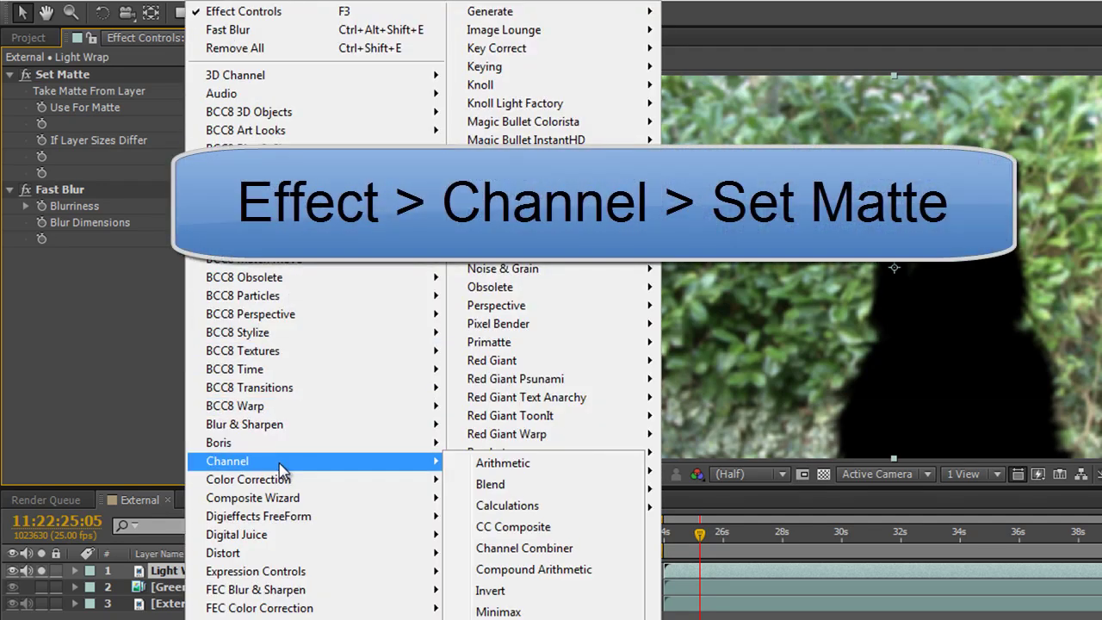
click(517, 616)
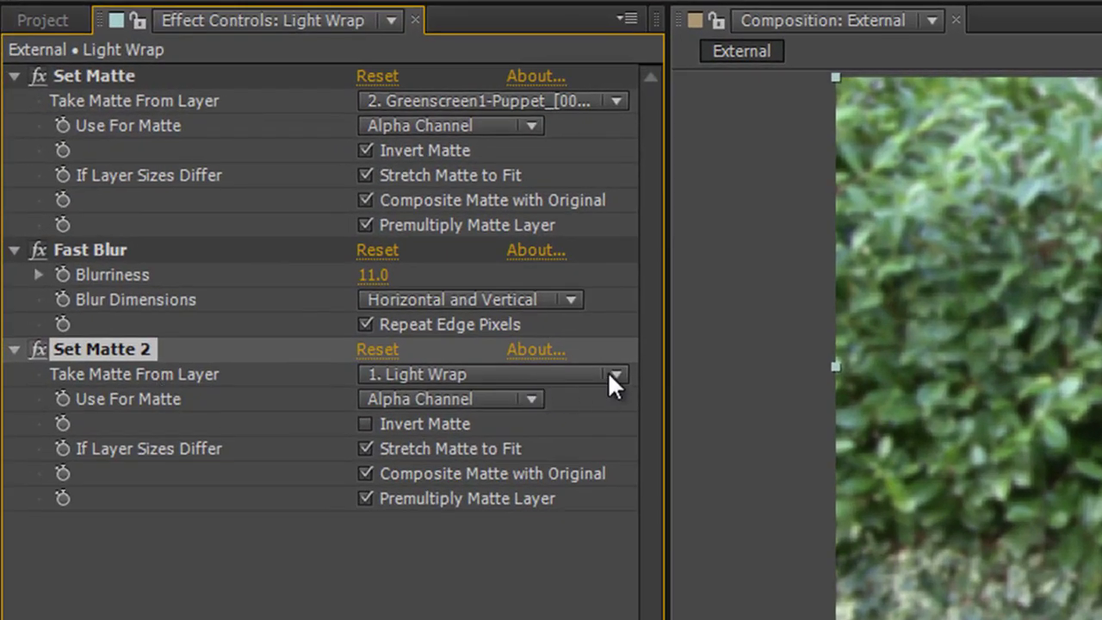
click(608, 375)
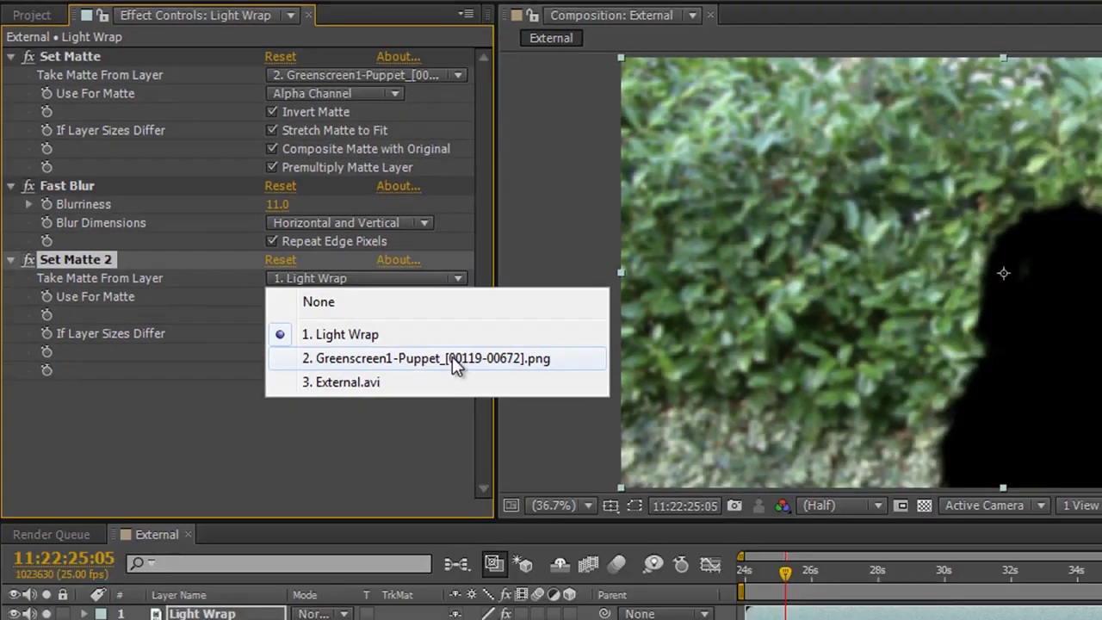
click(608, 480)
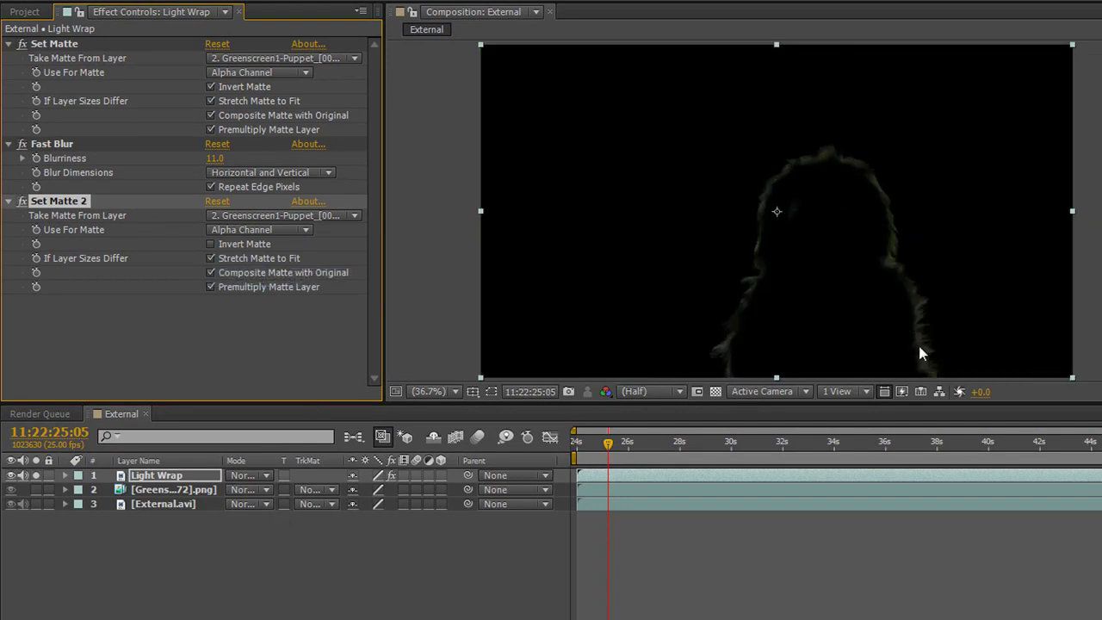
Check the unsoloed composite, then set the Fast Blur Blurriness to 21.0.
click(37, 476)
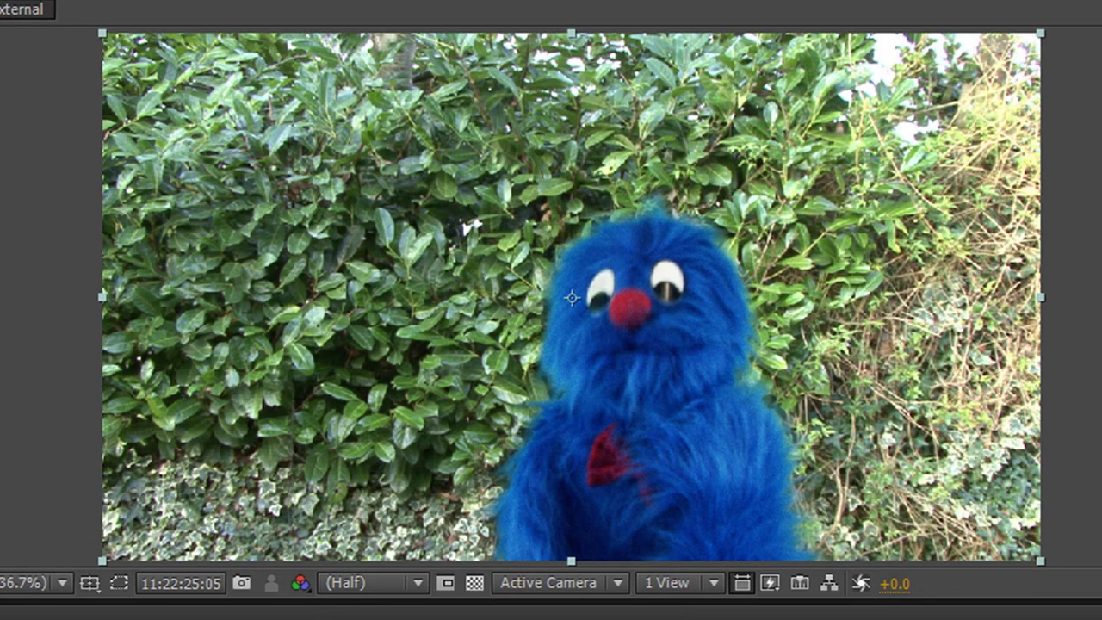
key(ctrl+shift+a)
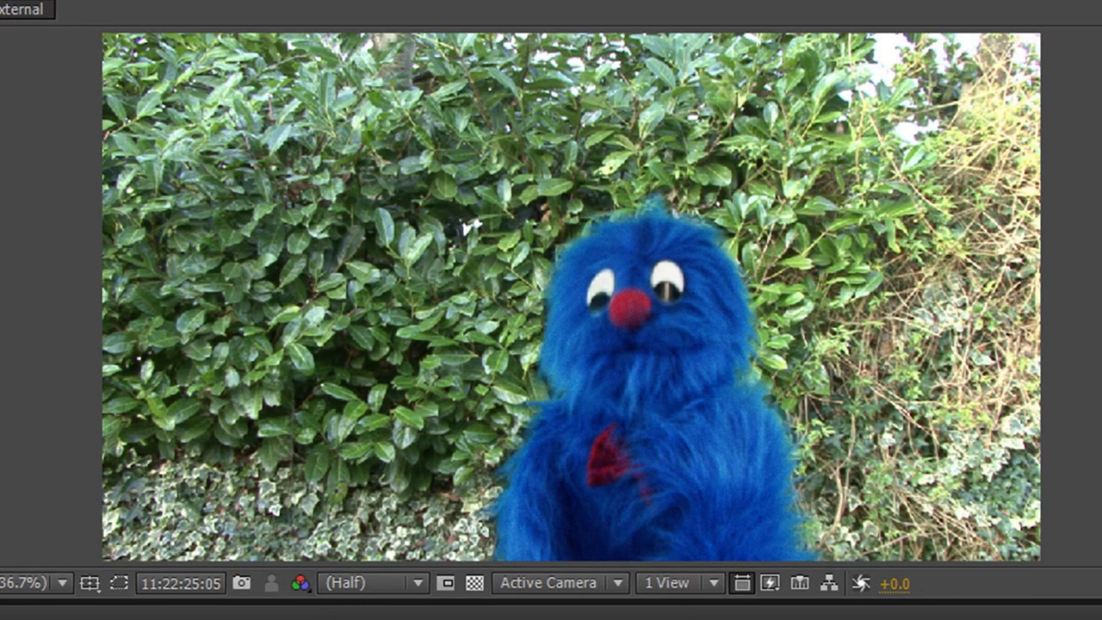
click(469, 226)
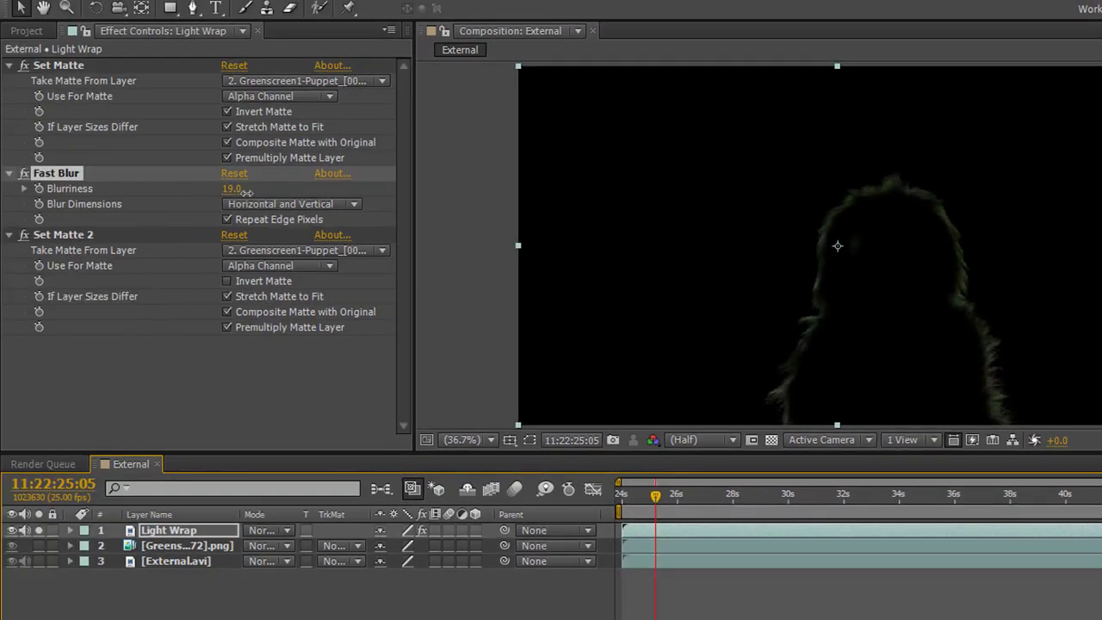
drag(0, 213, 0, 231)
drag(282, 200, 245, 195)
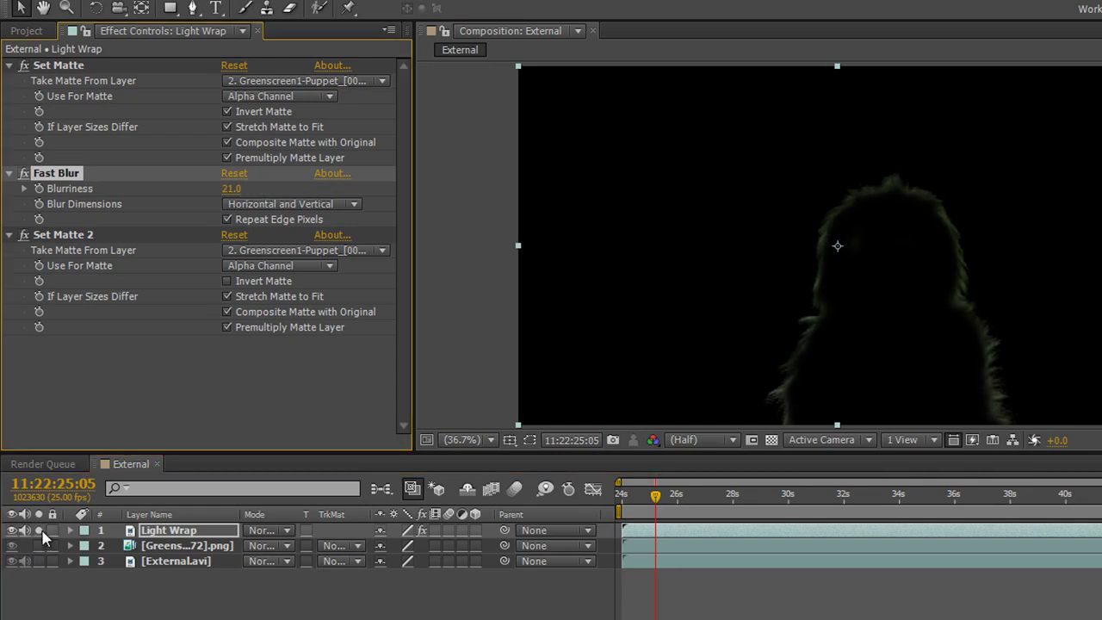
Unsolo Light Wrap, make it 3D, and create a white Spot light named Light 1.
click(39, 530)
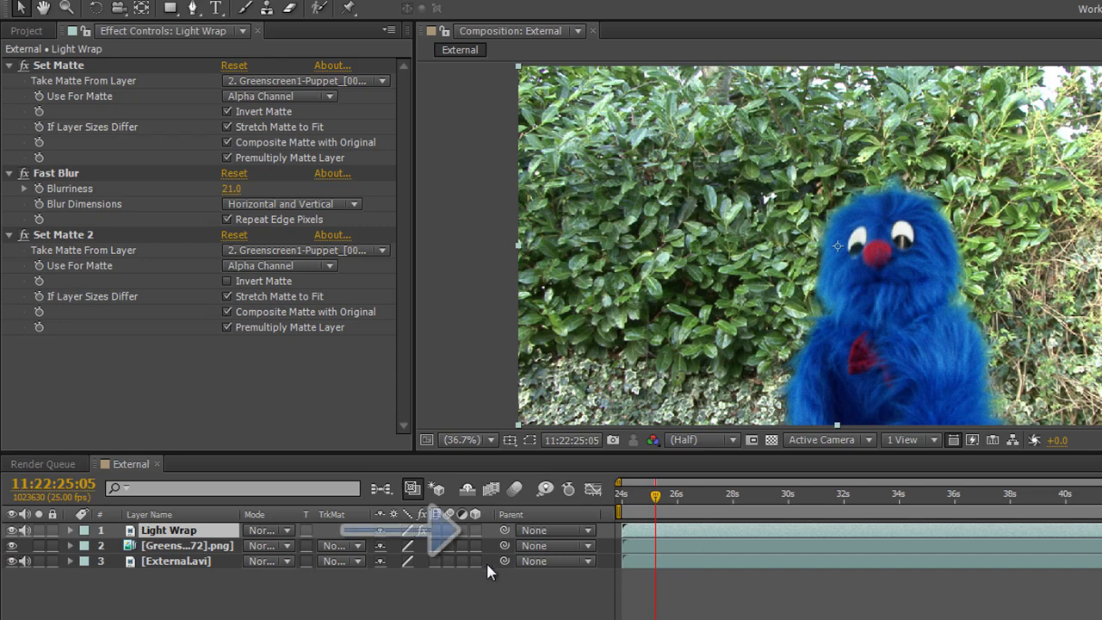
click(475, 530)
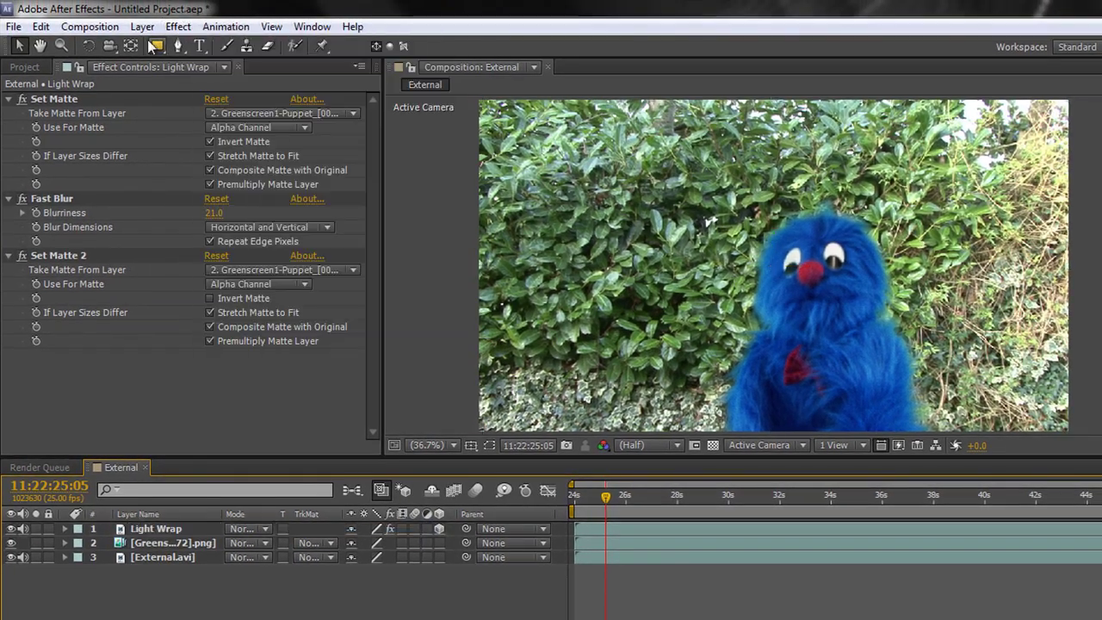
click(143, 26)
mouse_move(154, 45)
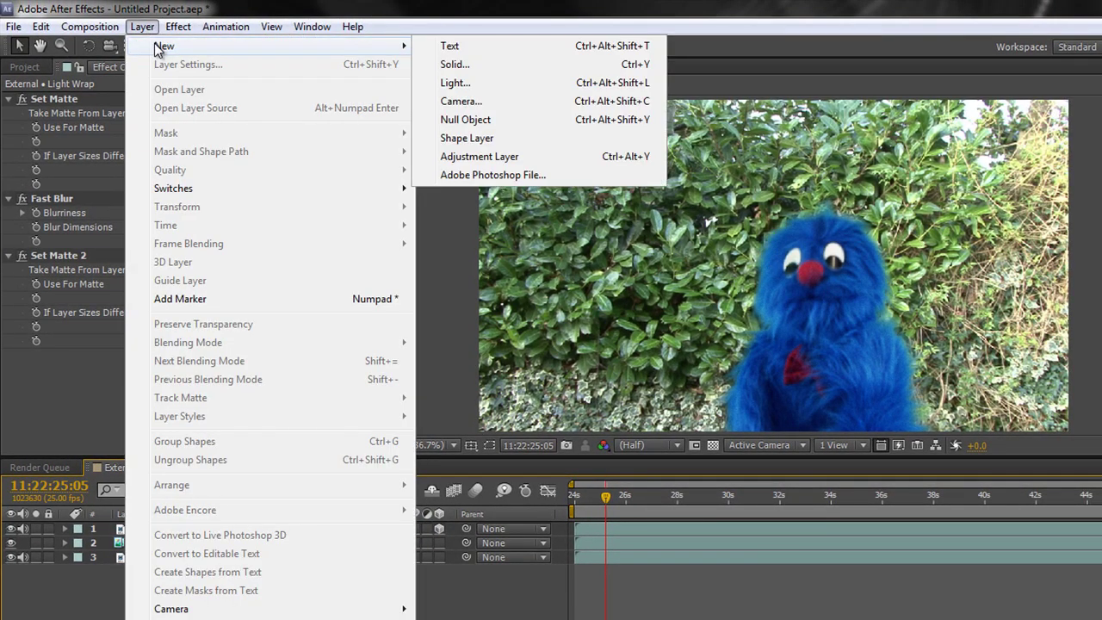
click(454, 82)
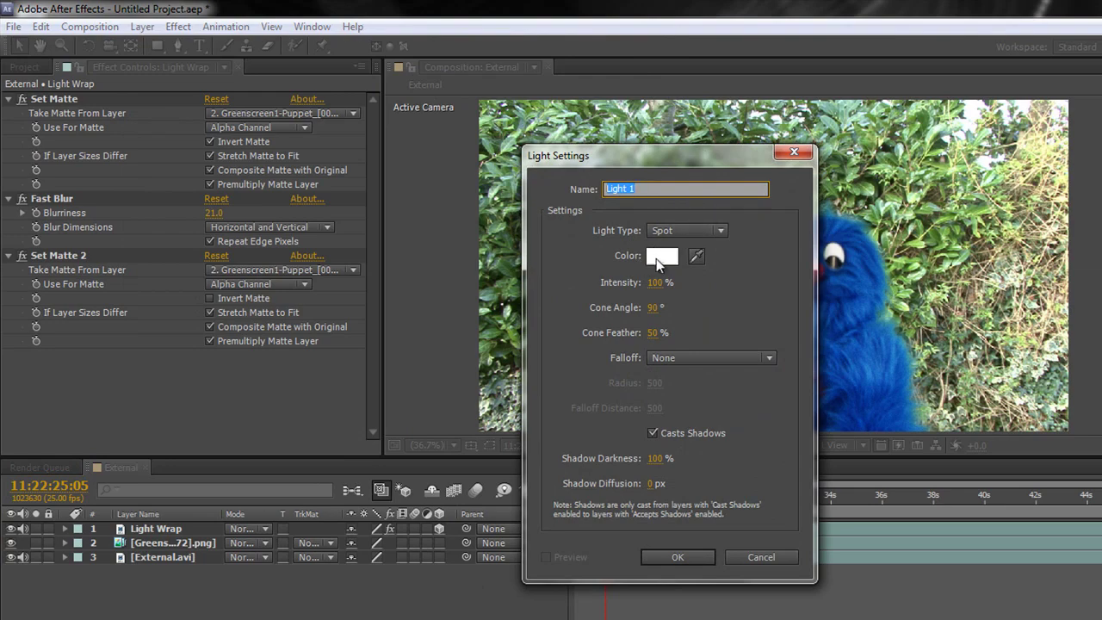
click(658, 257)
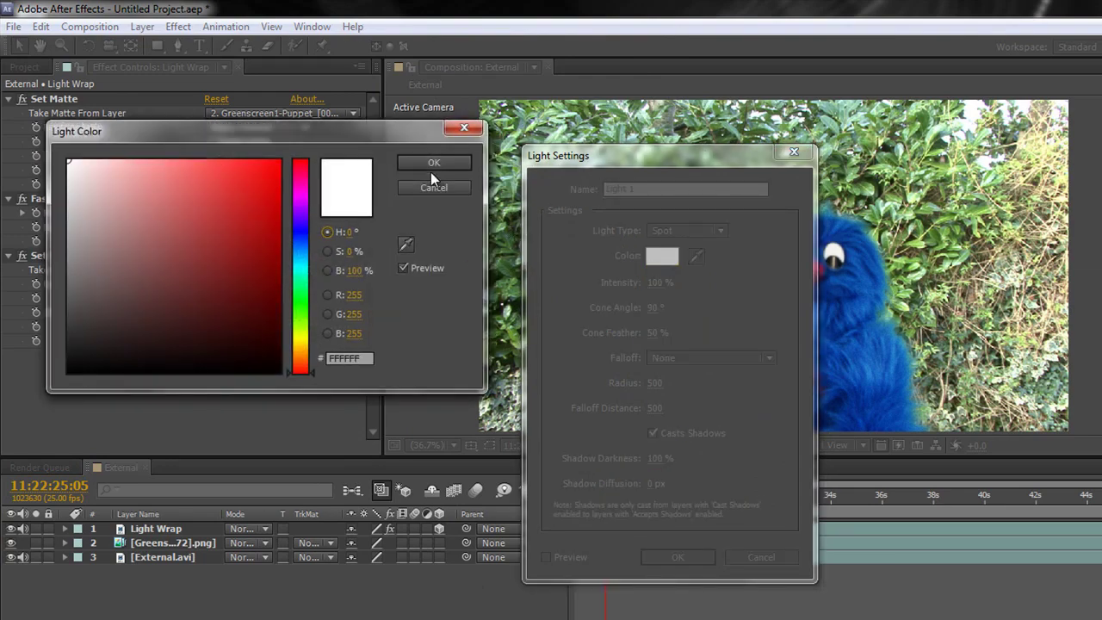
click(433, 166)
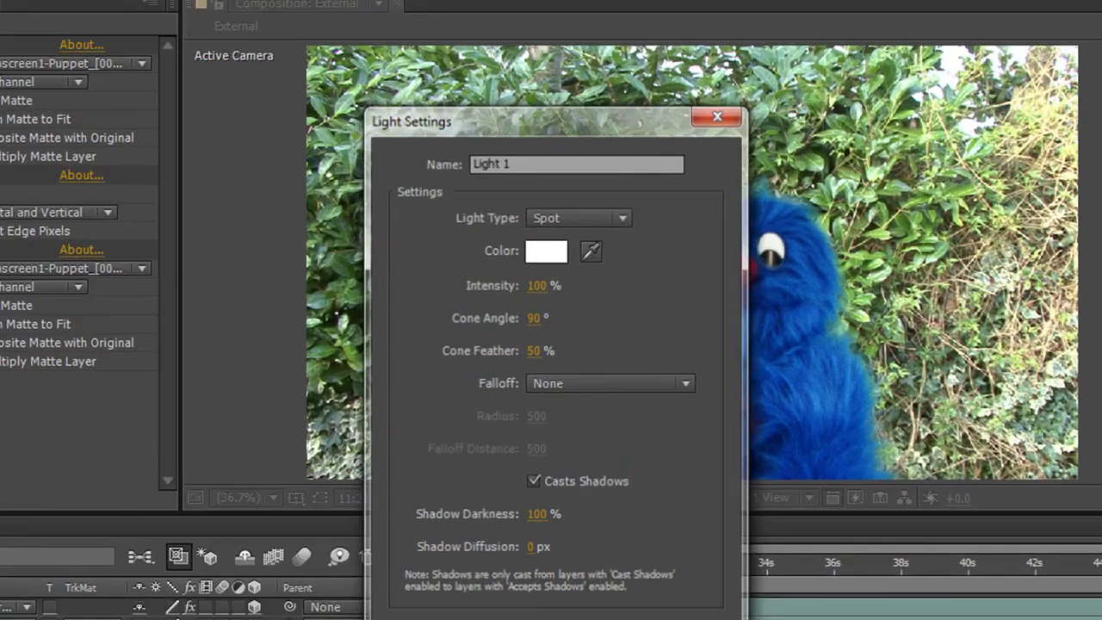
Place Light 1 right of the puppet's head and aim it just below his eye.
click(684, 557)
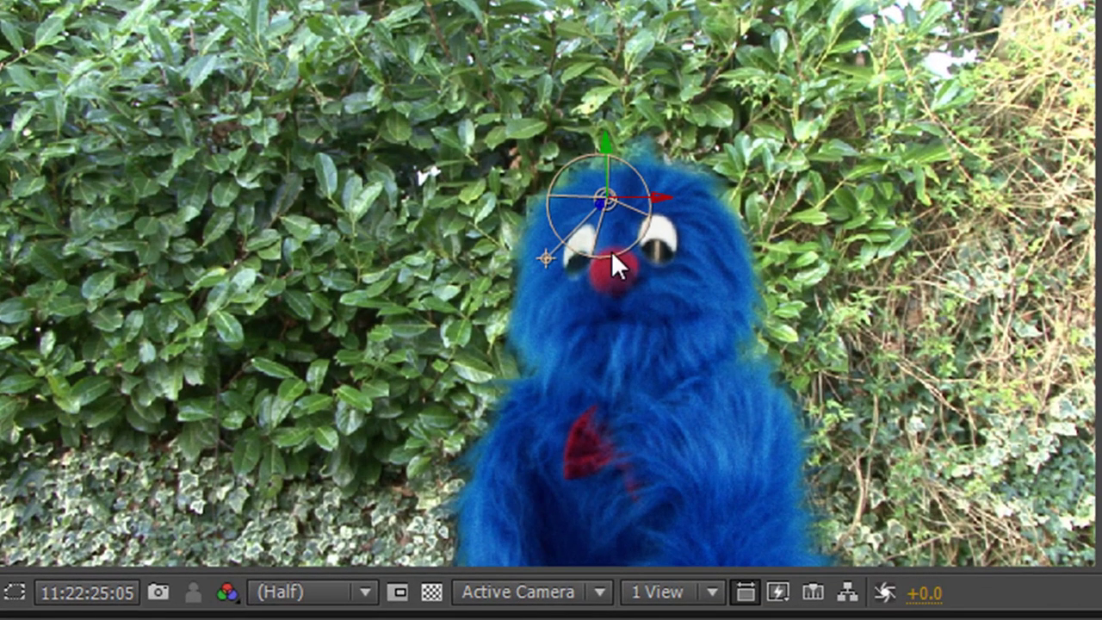
drag(611, 201, 850, 254)
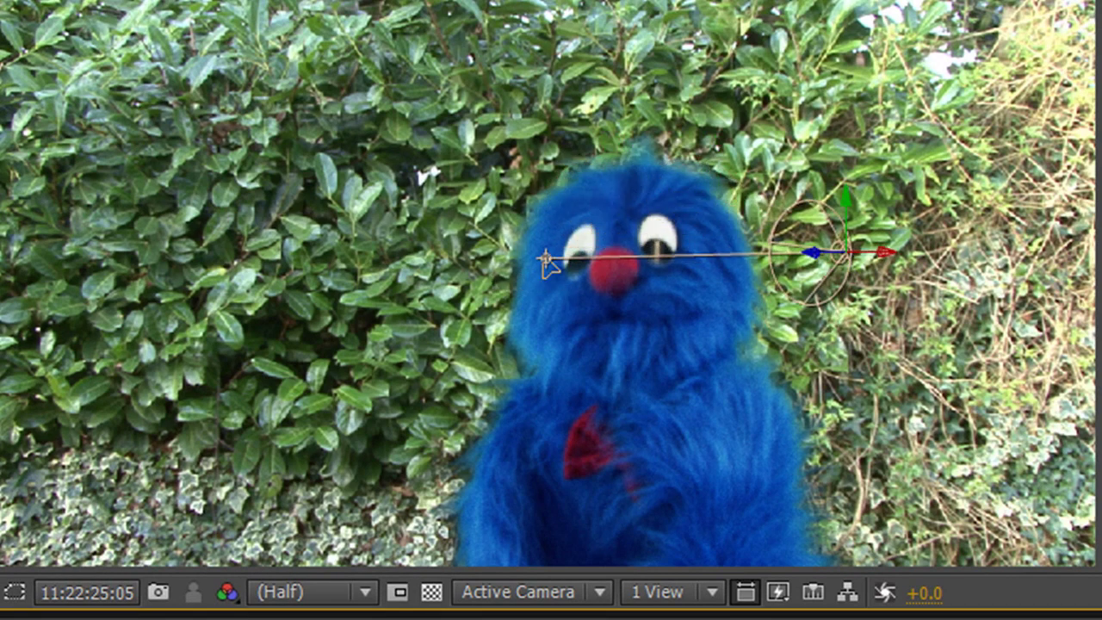
drag(548, 265, 574, 288)
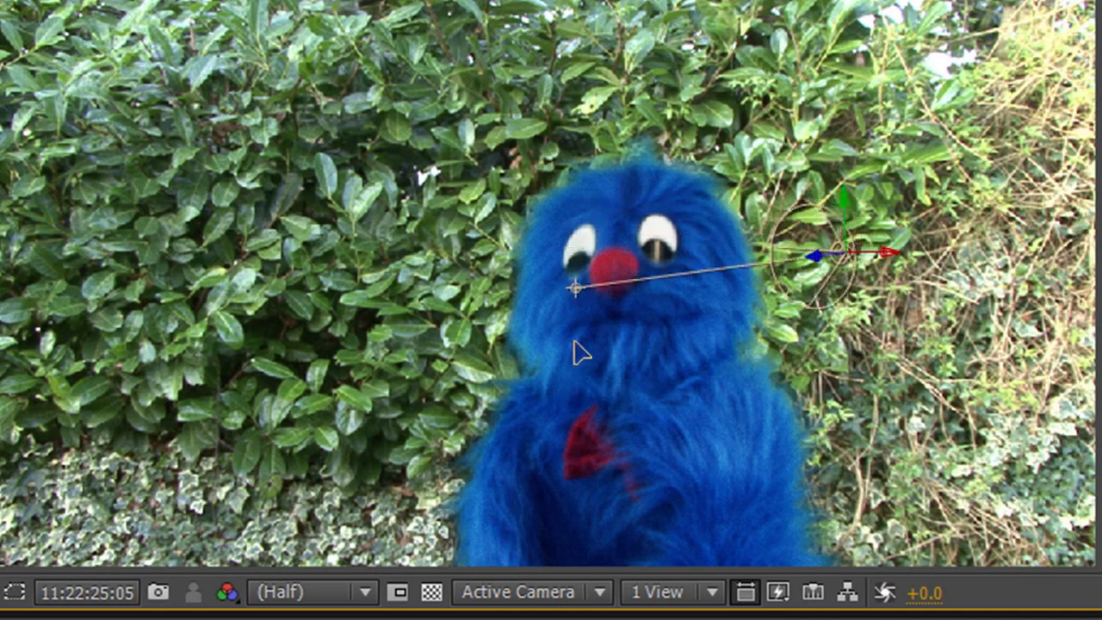
drag(575, 340, 716, 248)
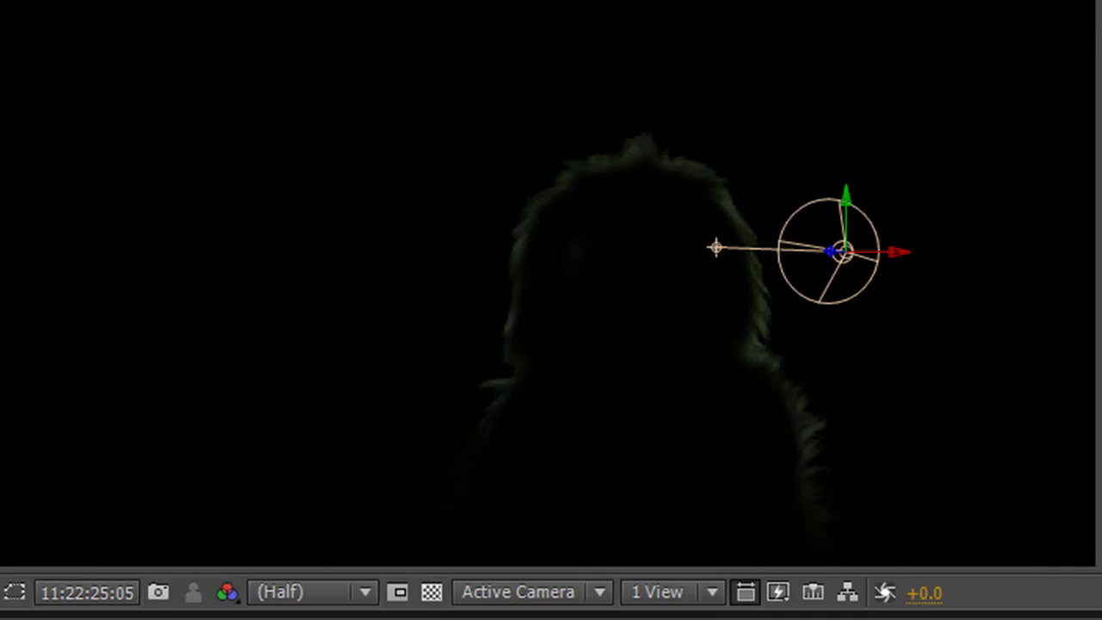
drag(763, 266, 730, 262)
drag(756, 385, 686, 281)
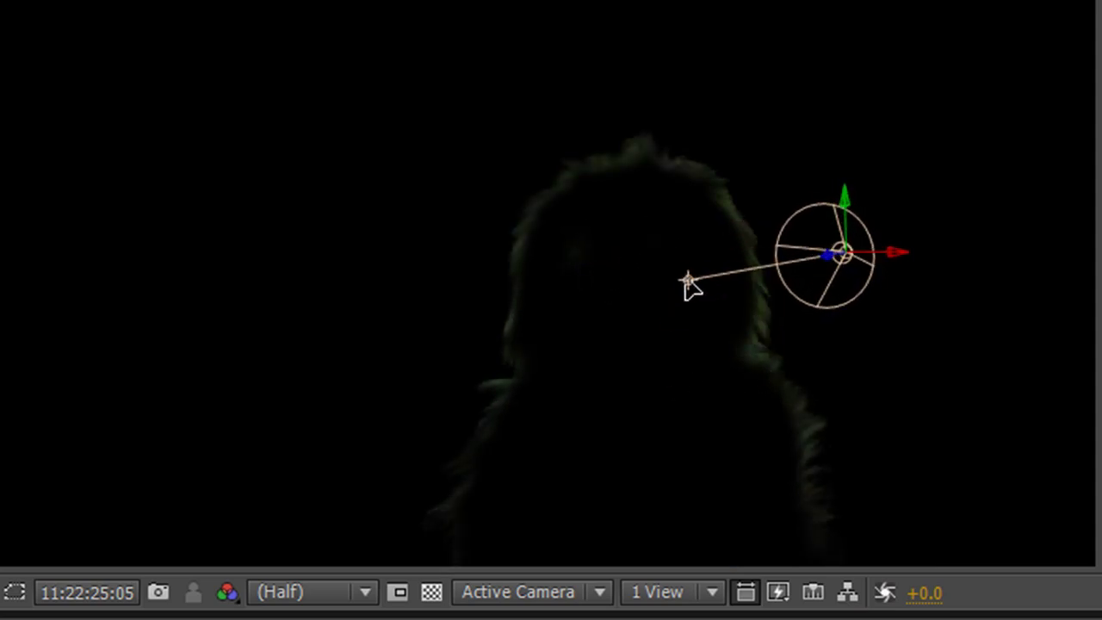